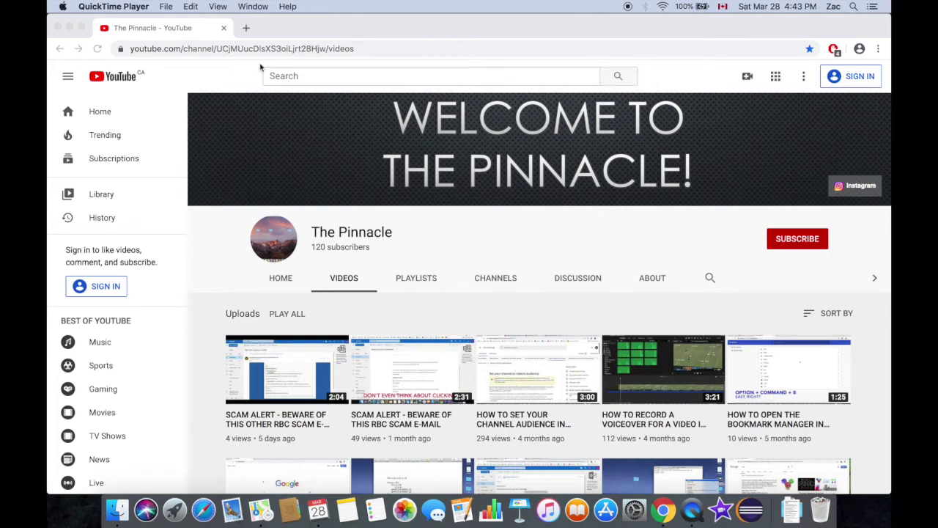
# - Switch the Chrome window to full screen and return it to its normal window size
pyautogui.click(362, 139)
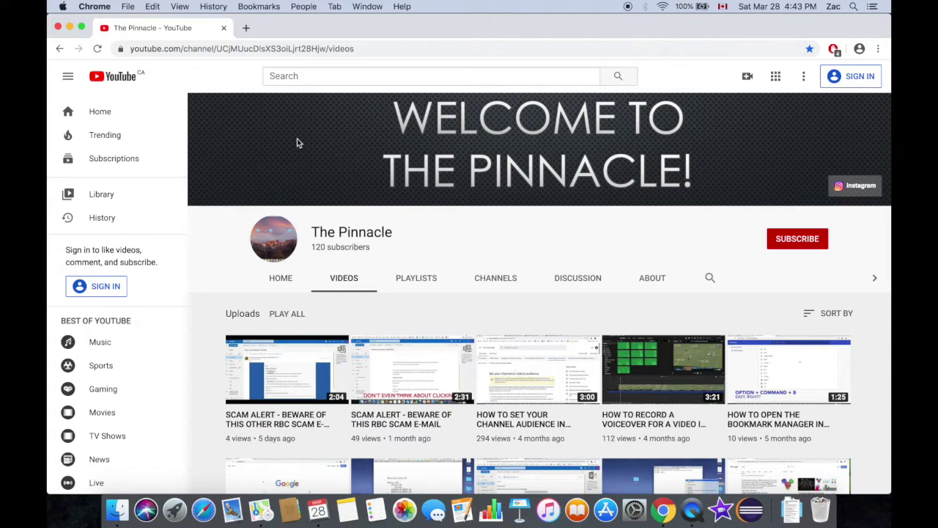
pyautogui.click(82, 28)
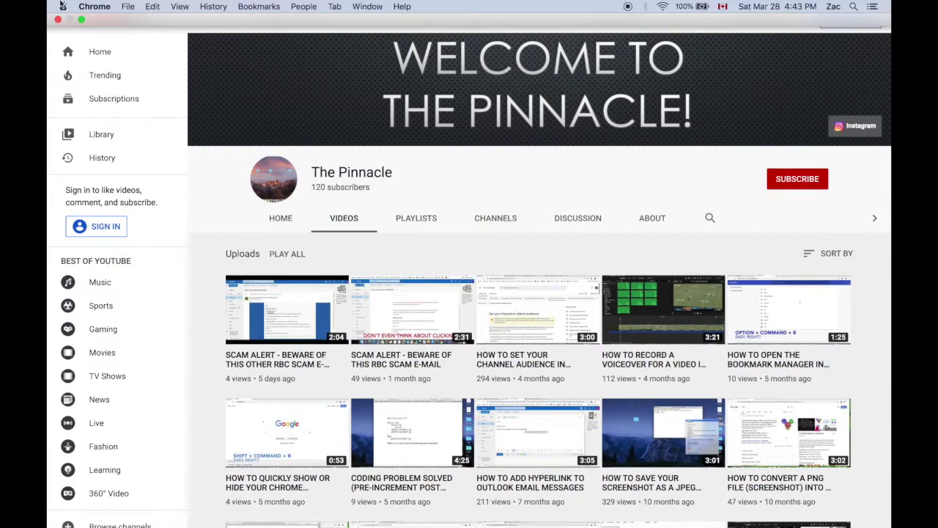
pyautogui.click(81, 19)
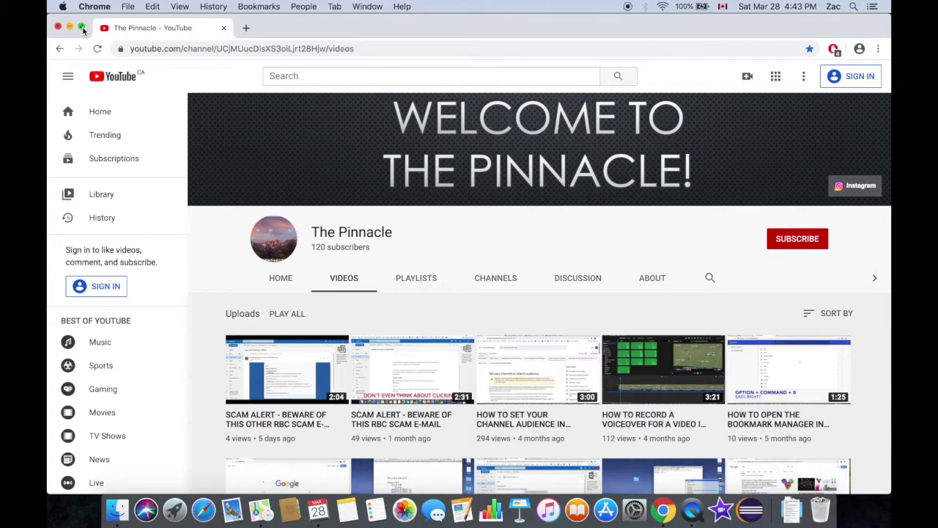
# - Put the Chrome window in Split View on the left half of the screen, with Calendar filling the right half
pyautogui.click(82, 28)
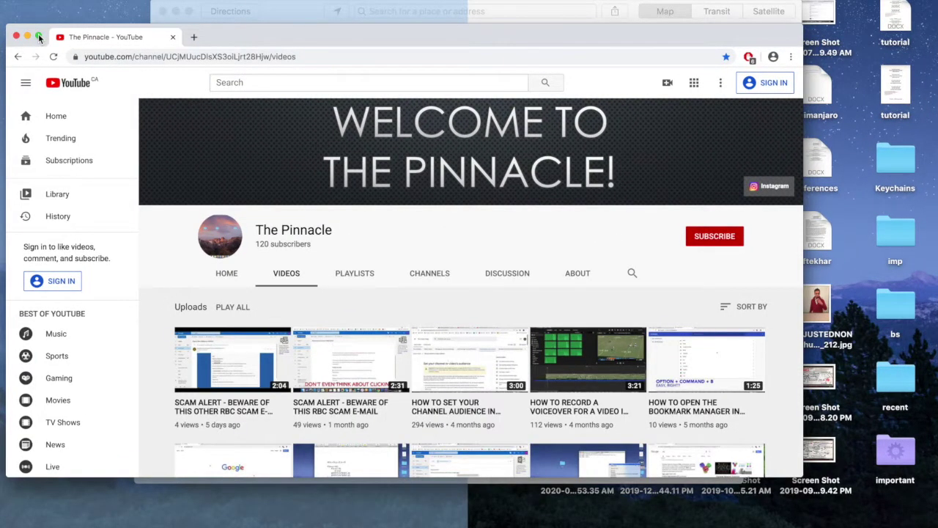
pyautogui.moveTo(39, 36); pyautogui.dragTo(55, 66)
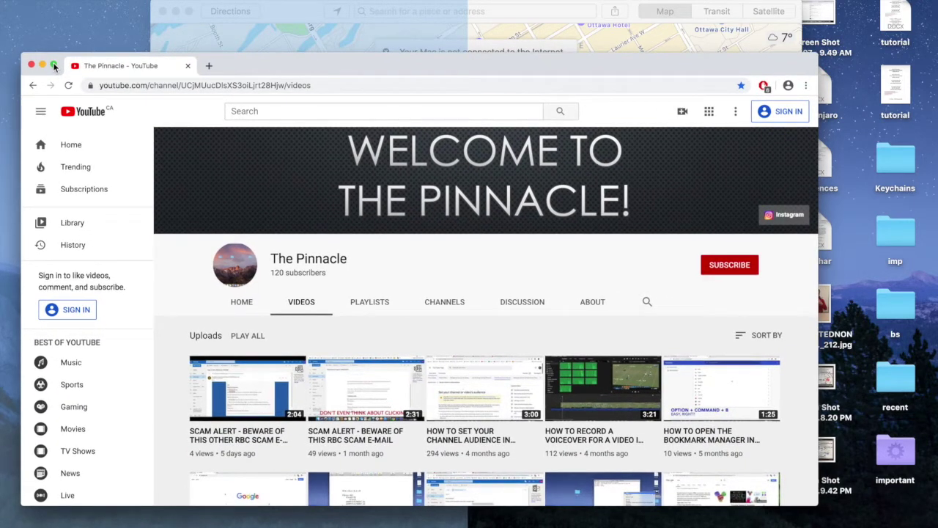
pyautogui.click(73, 87)
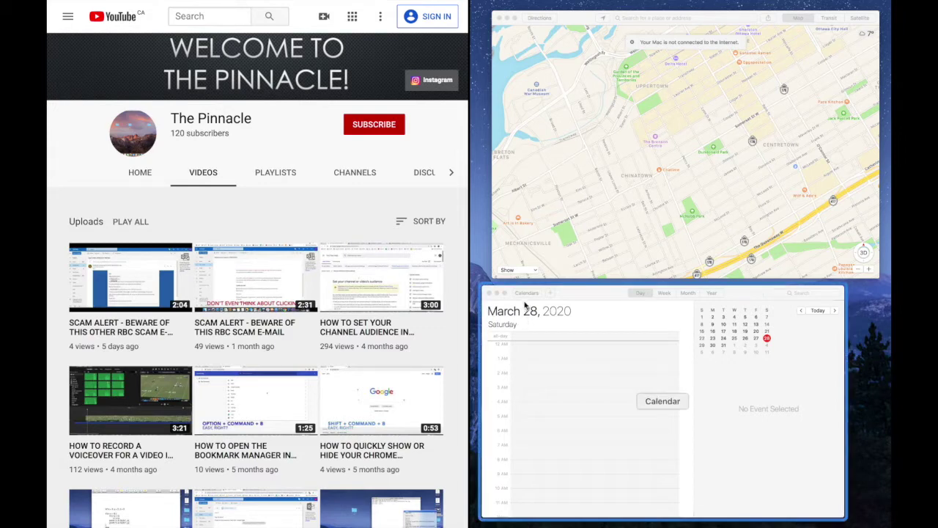
pyautogui.click(545, 369)
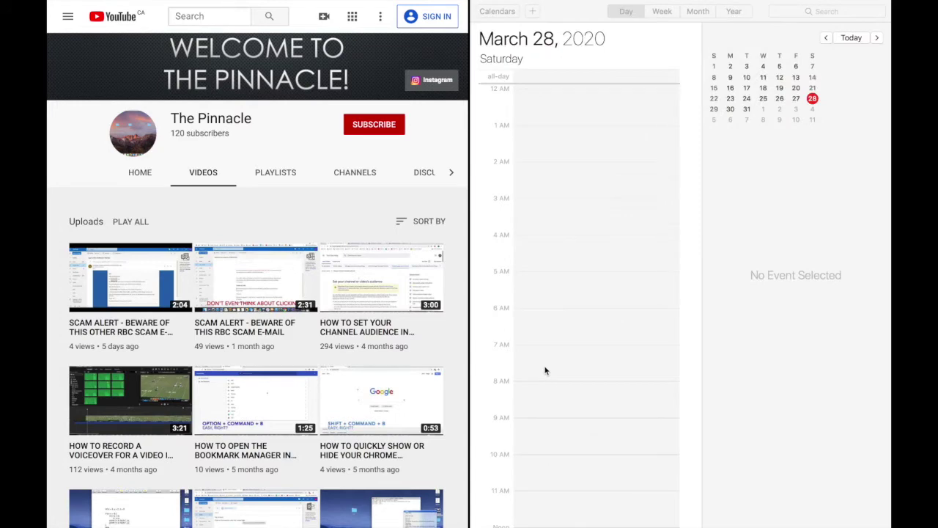
# - Scroll through both Split View panes and show March 12, 2020 in Calendar's day view
pyautogui.scroll(-5, 277, 321)
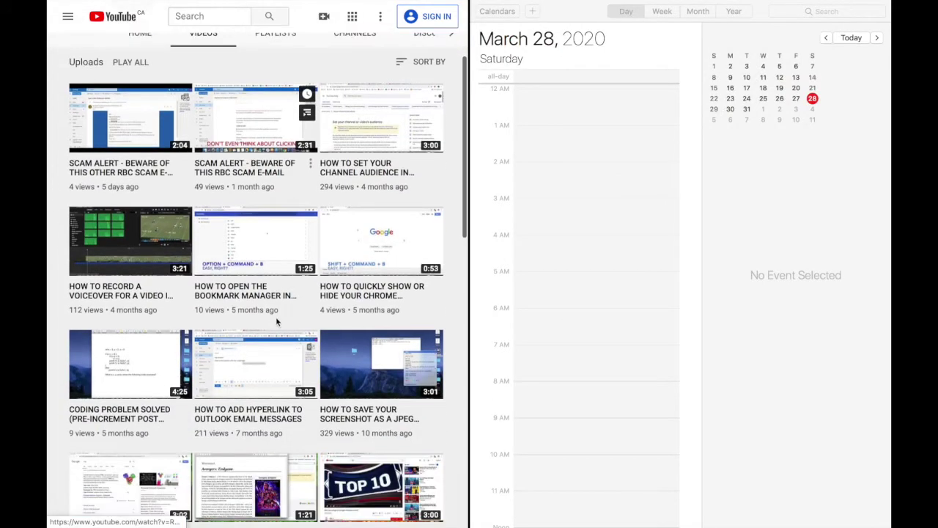
pyautogui.scroll(2, 549, 289)
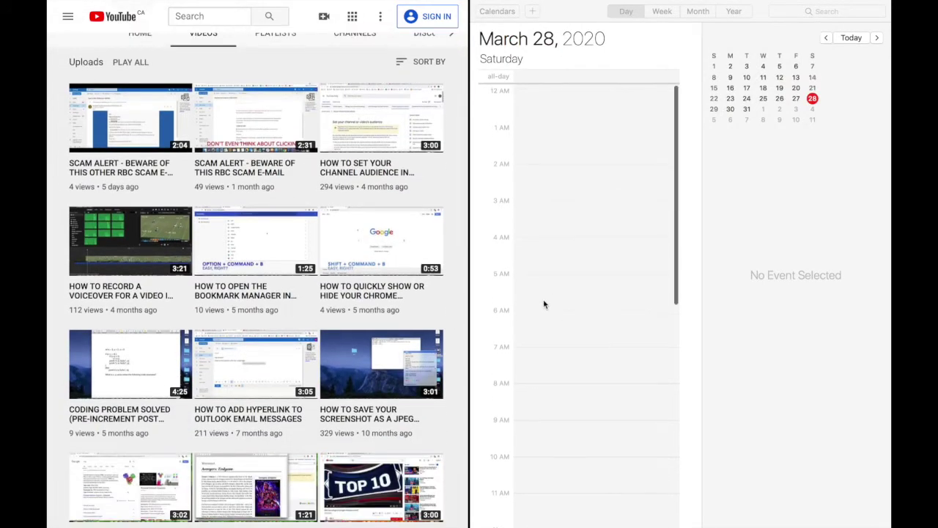
pyautogui.scroll(5, 239, 295)
pyautogui.scroll(-10, 528, 279)
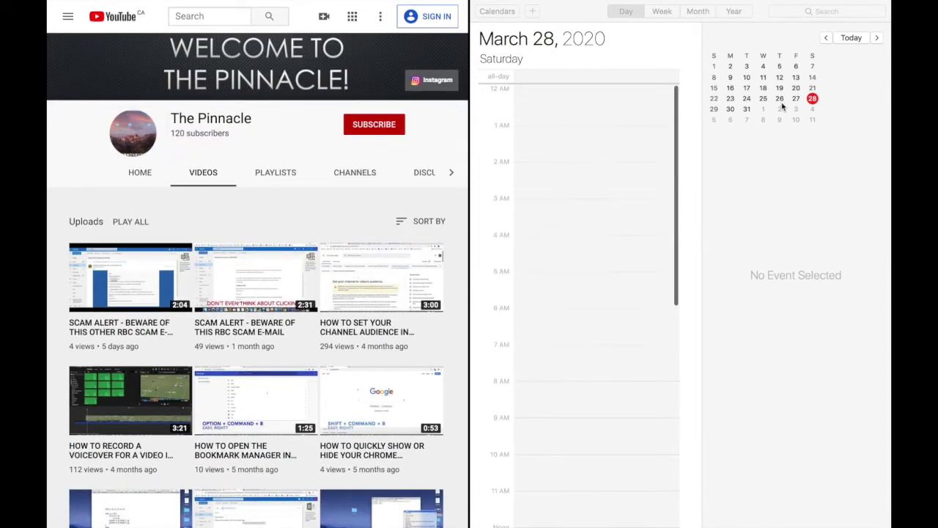
pyautogui.click(779, 78)
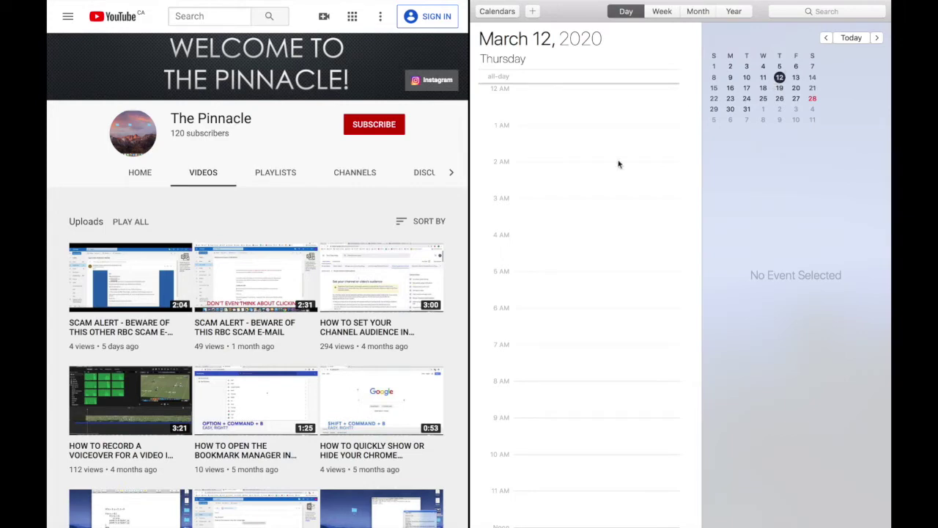
# - Turn Wi-Fi on to get the YouTube pane loading and show The Pinnacle's Channels page
pyautogui.click(271, 178)
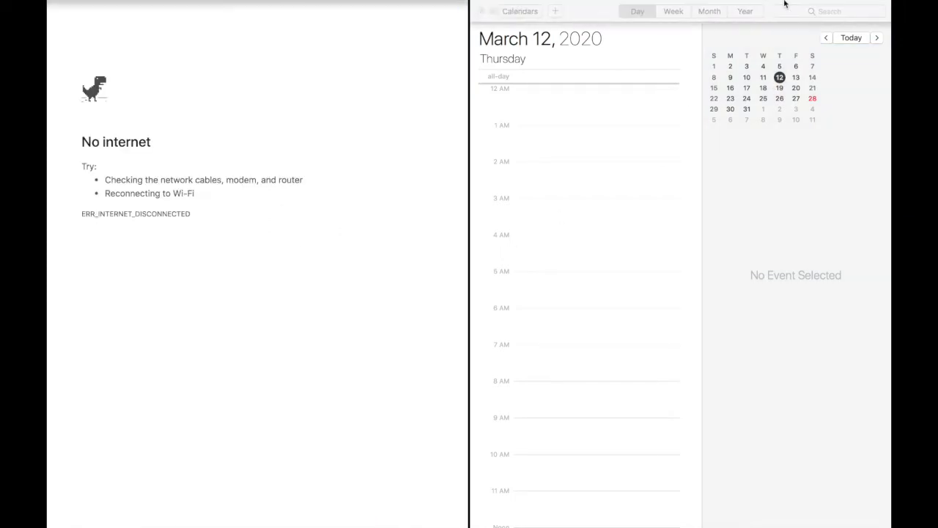
pyautogui.moveTo(740, 6)
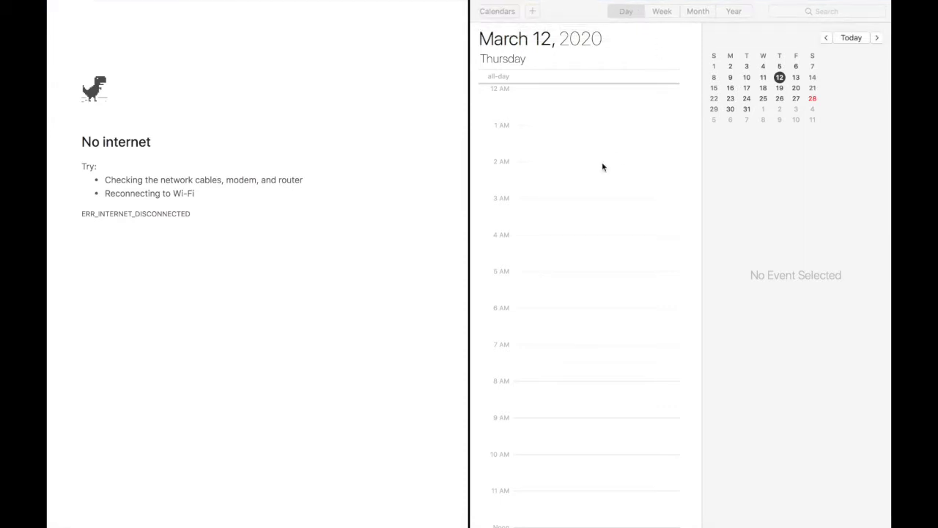
pyautogui.click(663, 7)
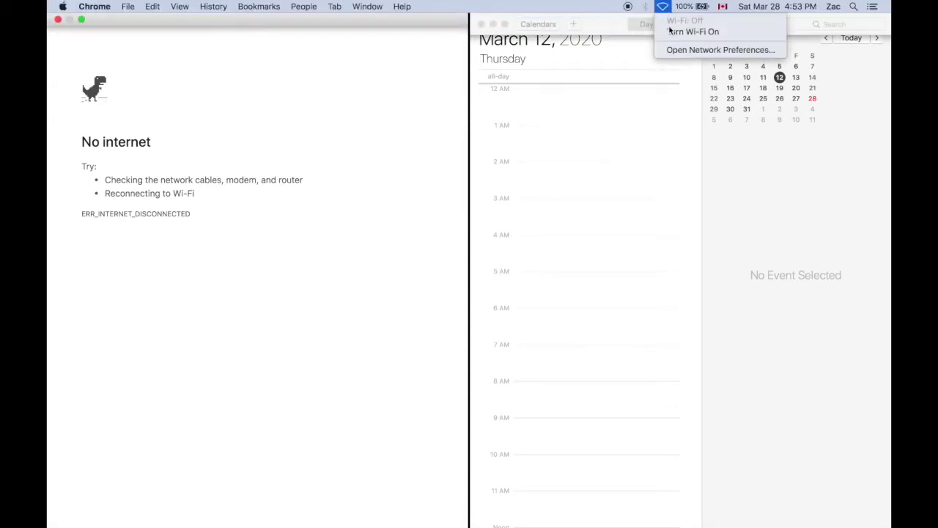
pyautogui.click(671, 31)
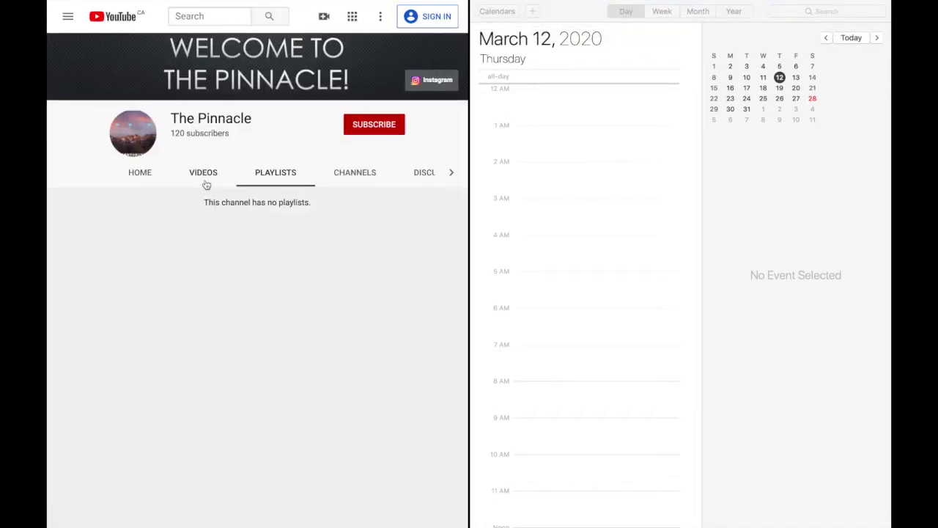
pyautogui.click(356, 173)
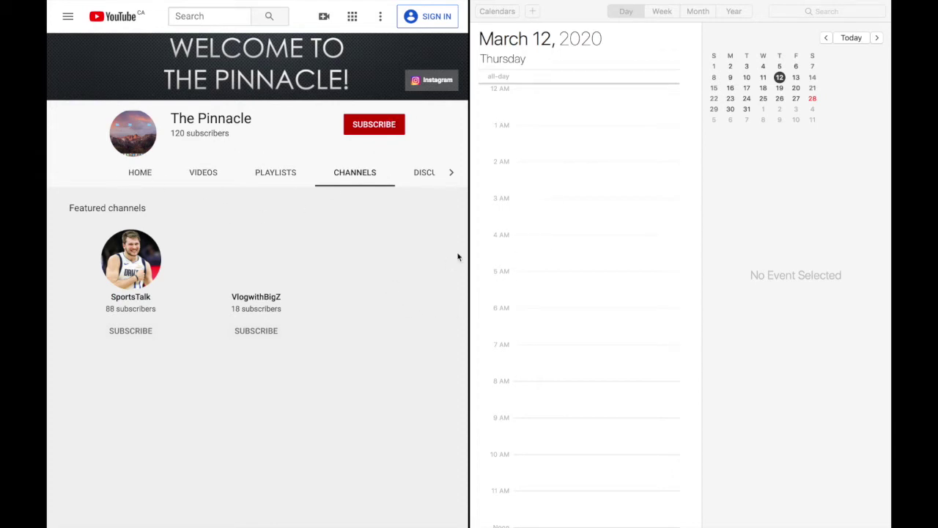
# - Take Chrome out of Split View into a desktop window and view the overview of open windows in Mission Control
pyautogui.moveTo(128, 2)
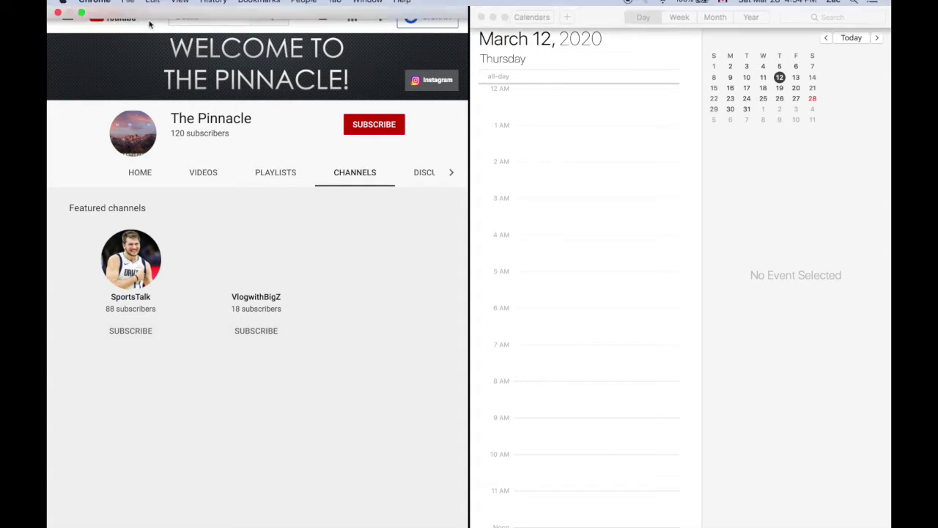
pyautogui.click(81, 19)
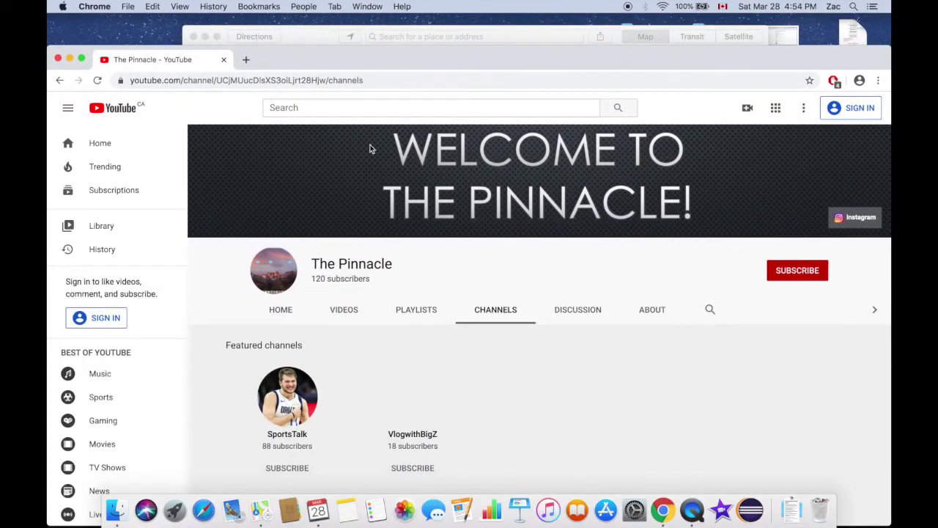
pyautogui.hotkey('ctrl', 'Up')
pyautogui.click(420, 249)
pyautogui.hotkey('ctrl', 'Up')
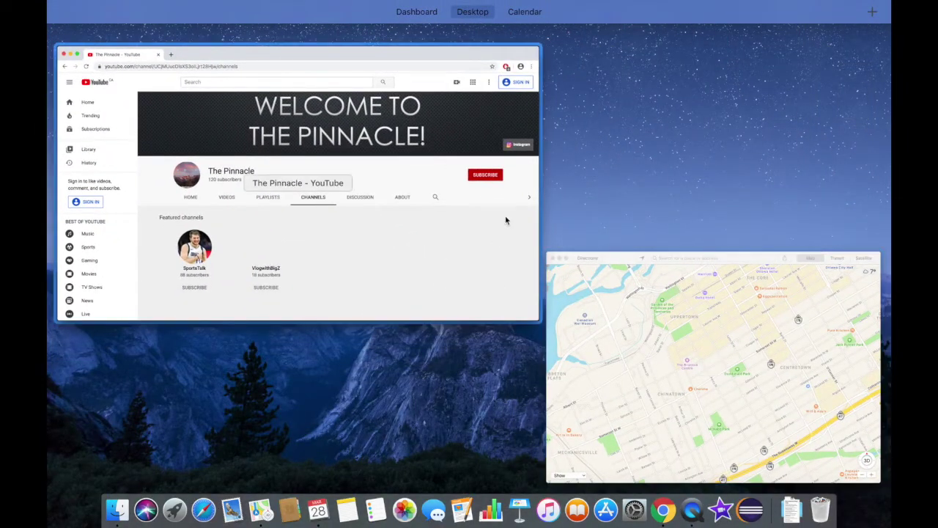
pyautogui.click(458, 212)
# - Switch to the full-screen Calendar space and restore Calendar to a regular desktop window
pyautogui.moveTo(473, 12)
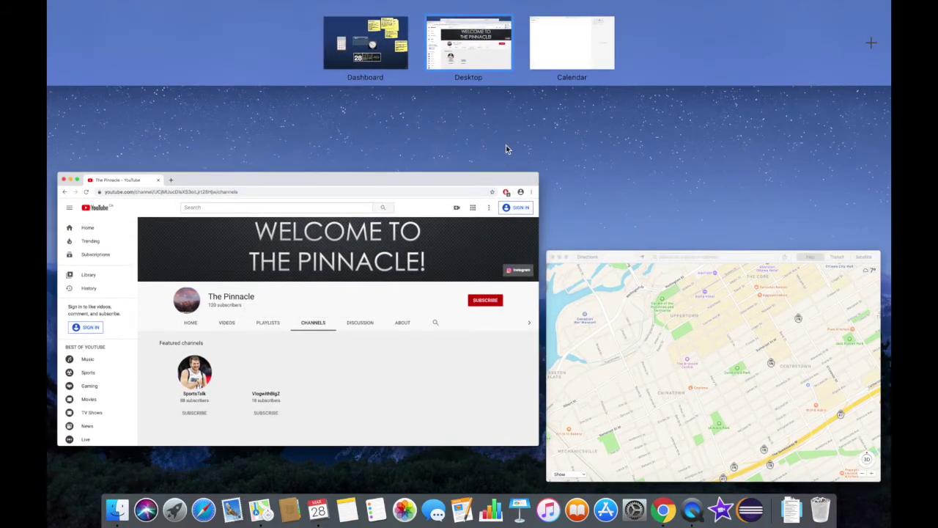
pyautogui.hotkey('ctrl', 'Right')
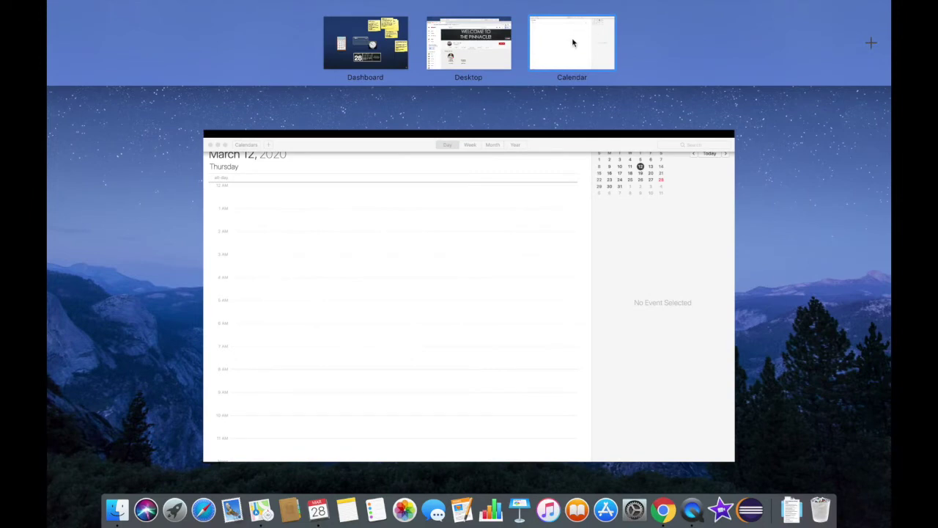
pyautogui.click(568, 46)
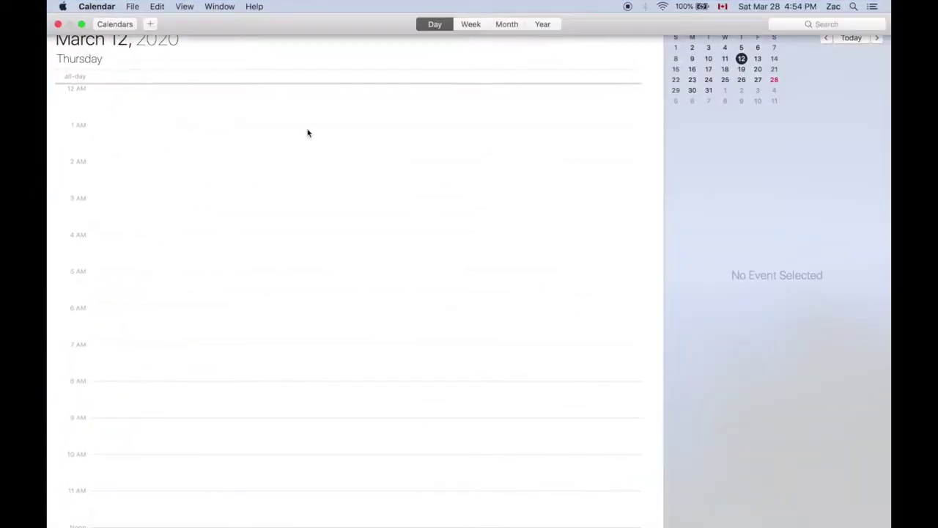
pyautogui.moveTo(84, 22)
pyautogui.click(81, 24)
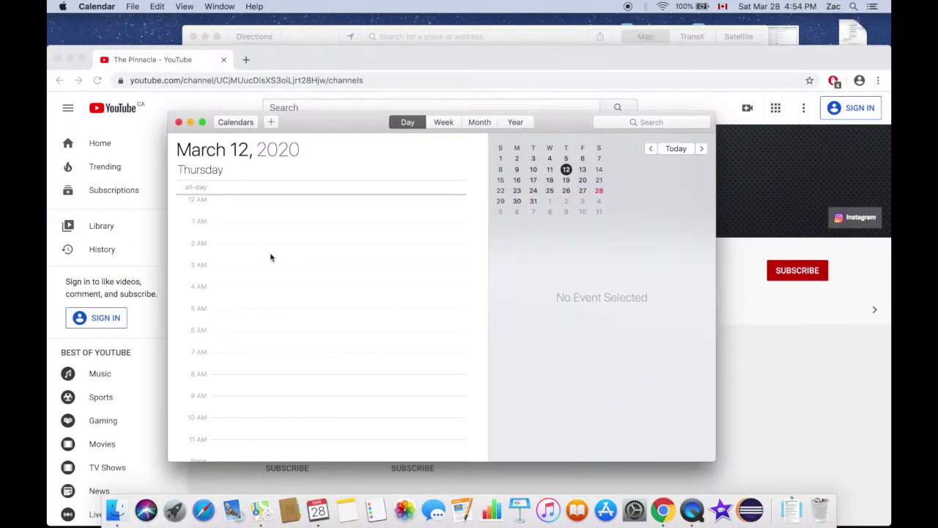
# - Bring the Chrome window in front of Calendar using the Mission Control overview
pyautogui.hotkey('ctrl', 'Up')
pyautogui.hotkey('ctrl', 'Up')
pyautogui.hotkey('ctrl', 'Up')
pyautogui.click(417, 229)
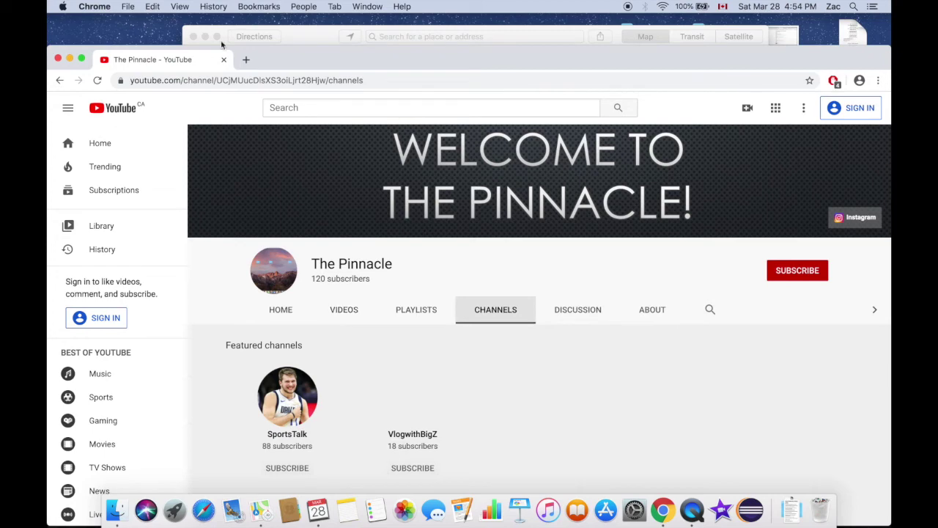
# - Put Chrome in Split View on the right half with Maps on the left, and try scrolling in both panes
pyautogui.click(82, 59)
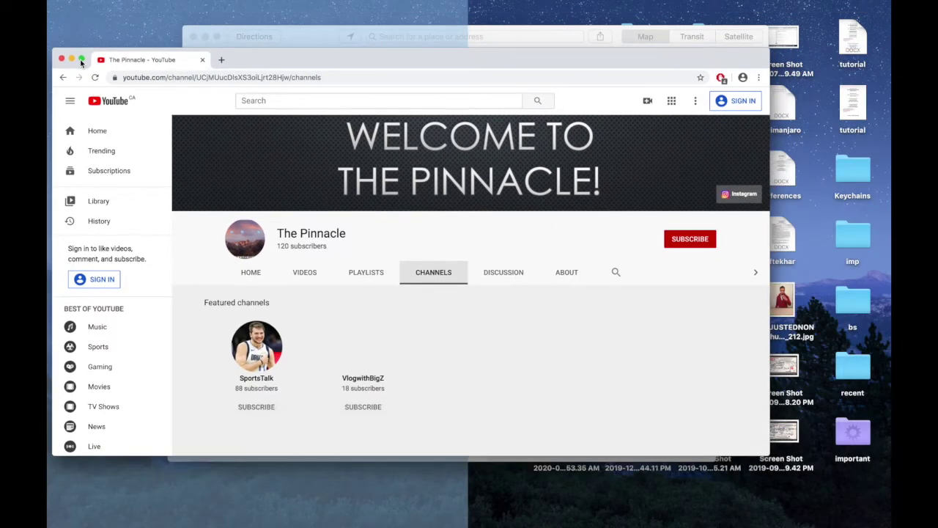
pyautogui.moveTo(81, 61); pyautogui.dragTo(527, 66)
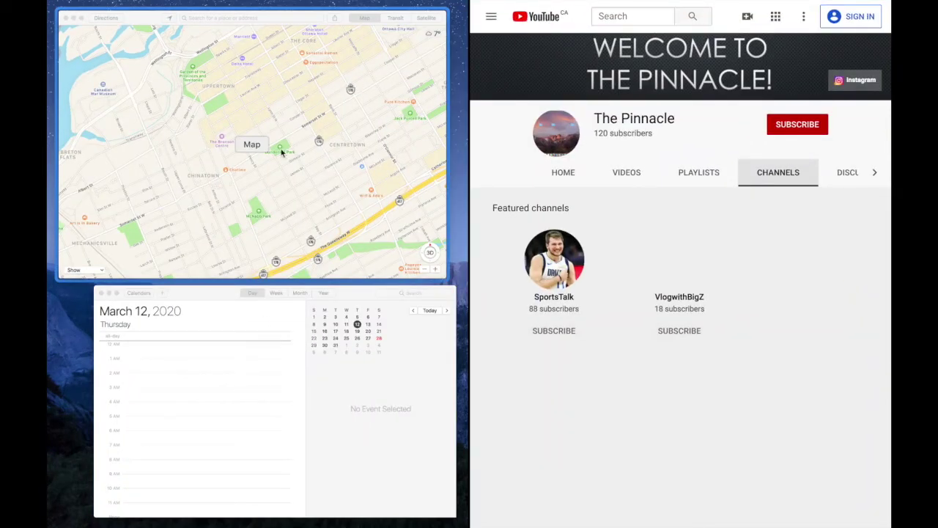
pyautogui.click(285, 152)
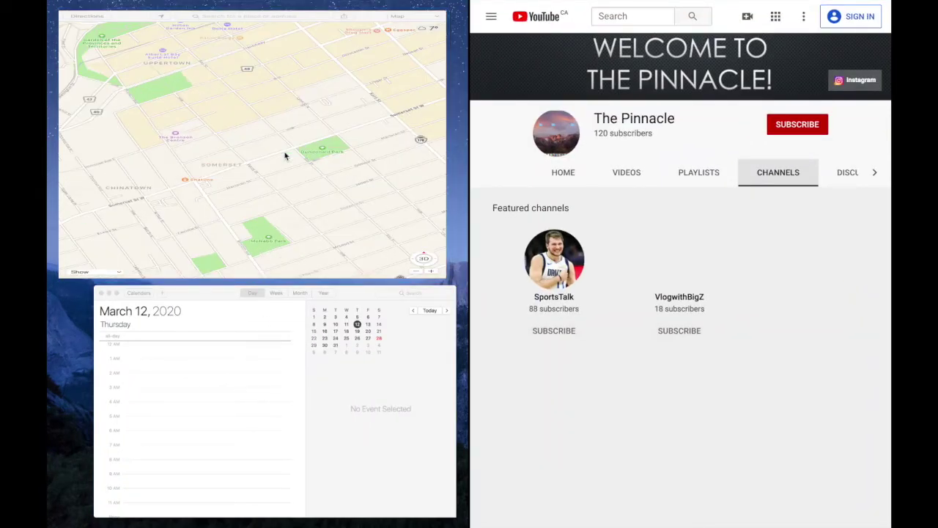
pyautogui.scroll(3, 293, 213)
pyautogui.hscroll(-3, 293, 214)
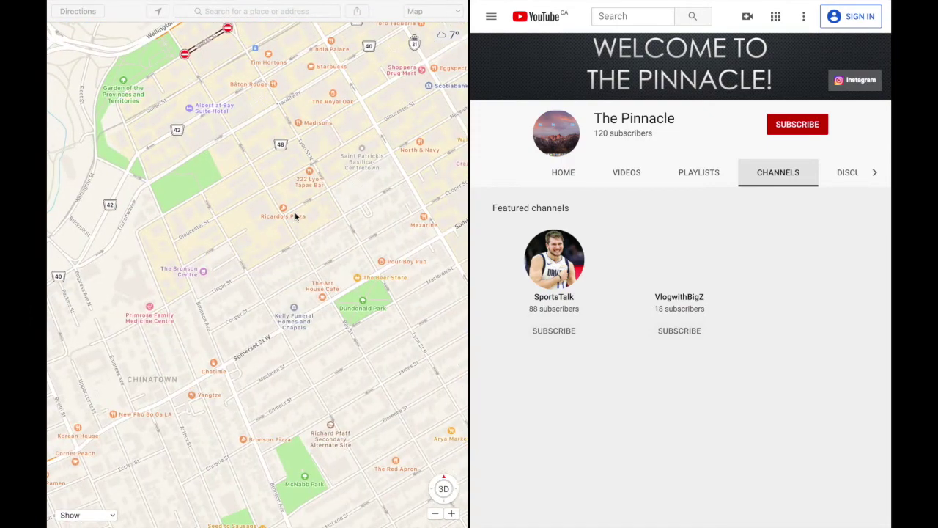
pyautogui.scroll(-4, 626, 242)
pyautogui.scroll(5, 626, 242)
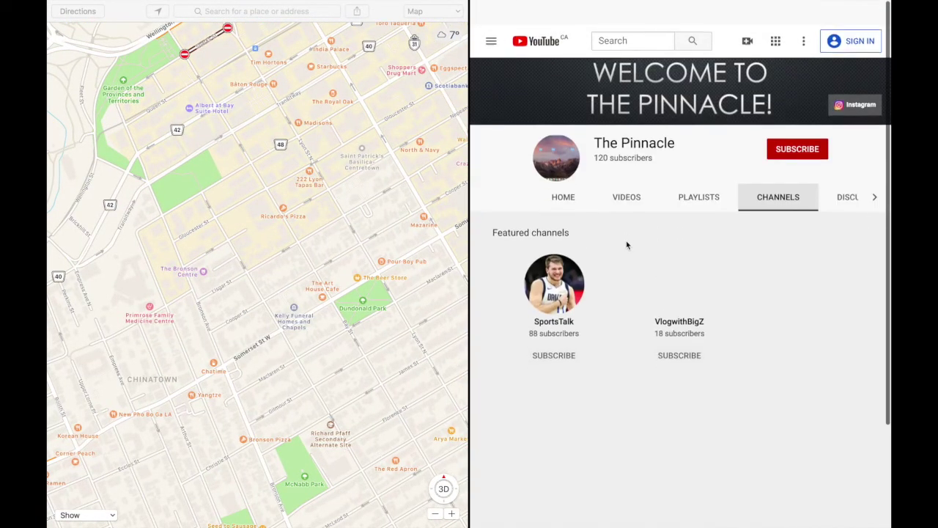
# - Take Maps out of Split View and return it to a regular desktop window
pyautogui.moveTo(71, 3)
pyautogui.click(82, 24)
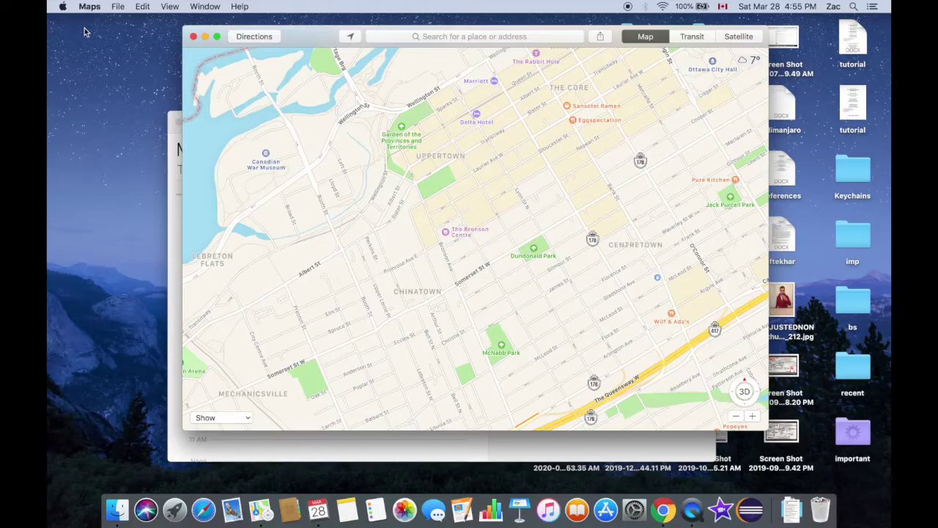
pyautogui.hotkey('ctrl', 'Up')
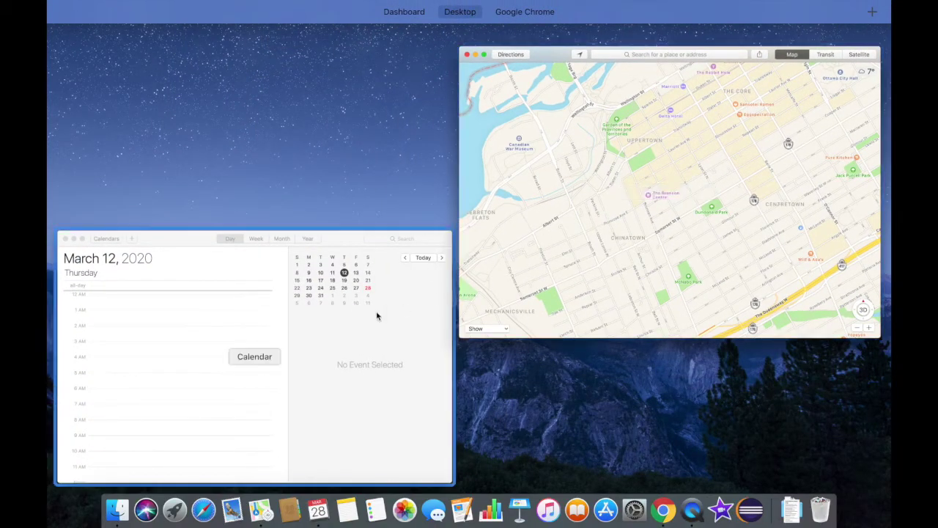
pyautogui.click(565, 245)
# - Switch to the full-screen Chrome space and restore Chrome to a regular desktop window
pyautogui.hotkey('ctrl', 'Up')
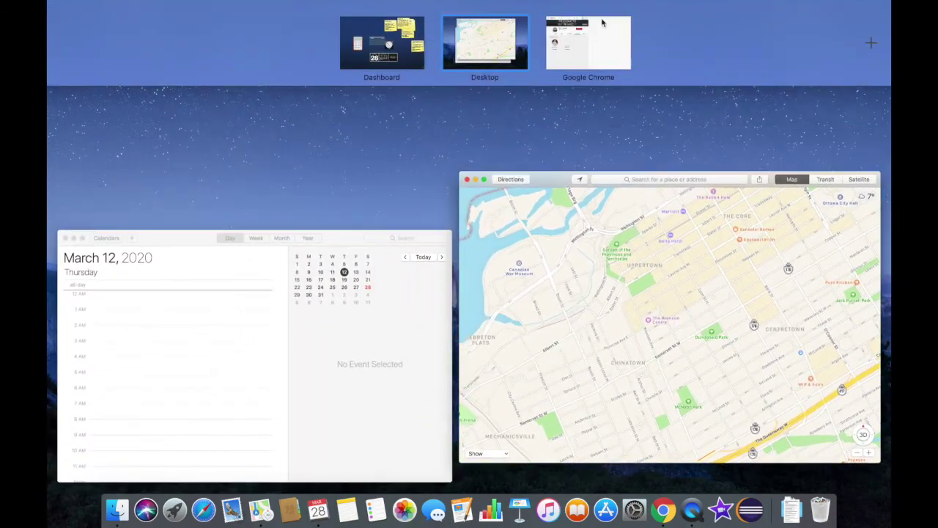
pyautogui.click(582, 40)
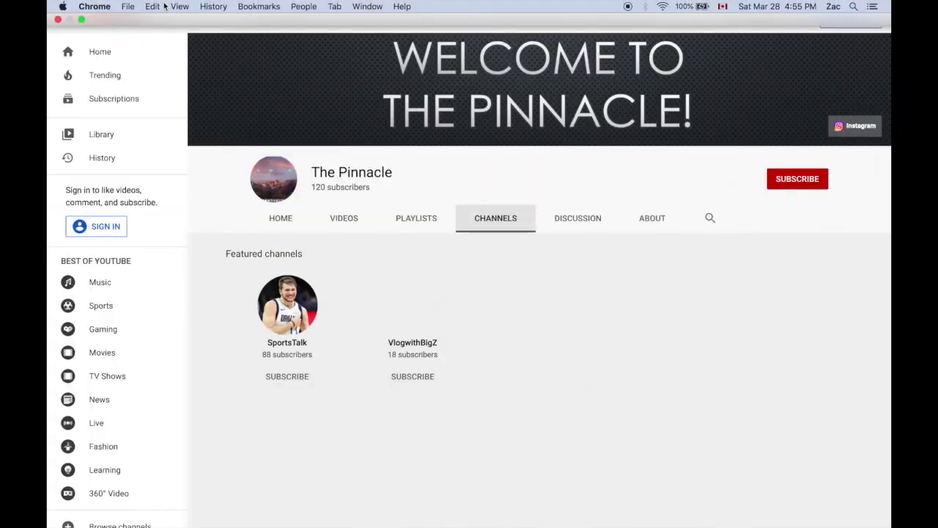
pyautogui.click(81, 20)
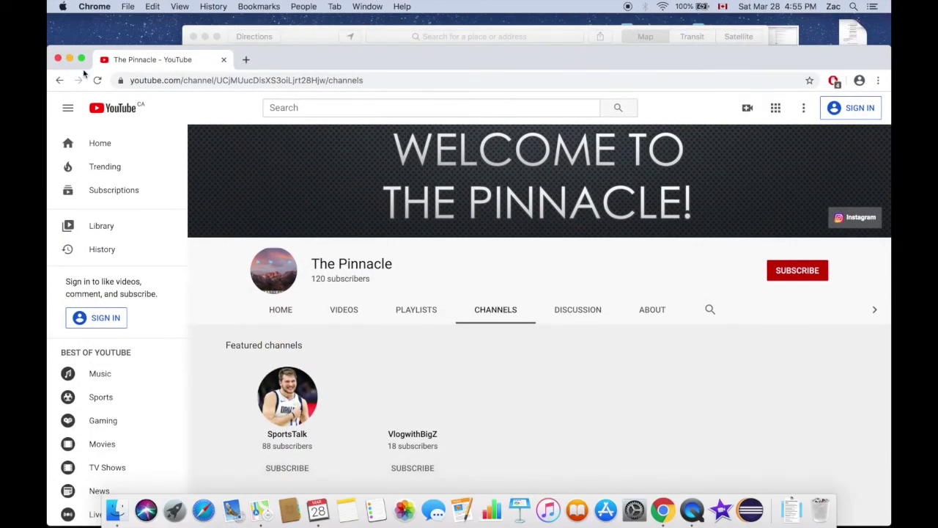
# - Use the Mission Control overview to bring Maps to the front and return to the Chrome window
pyautogui.hotkey('ctrl', 'Up')
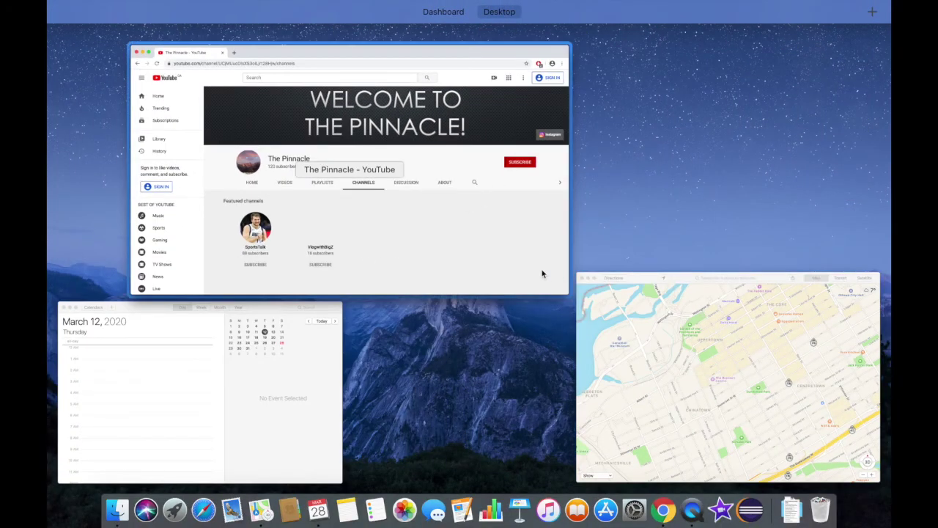
pyautogui.click(591, 312)
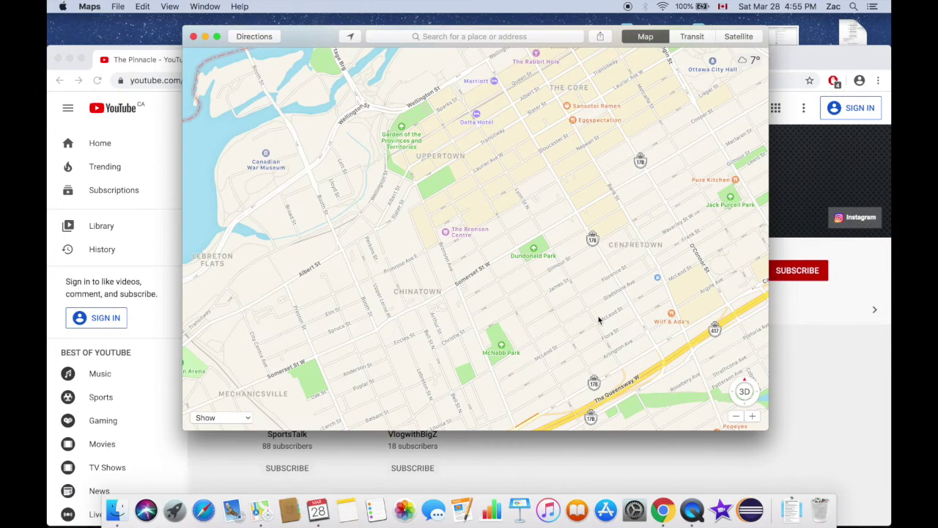
pyautogui.hotkey('ctrl', 'Up')
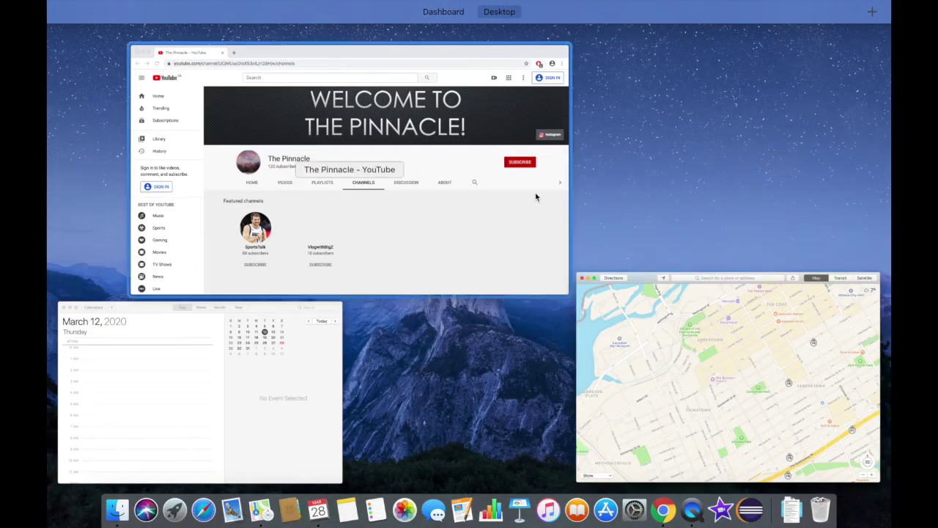
pyautogui.click(536, 196)
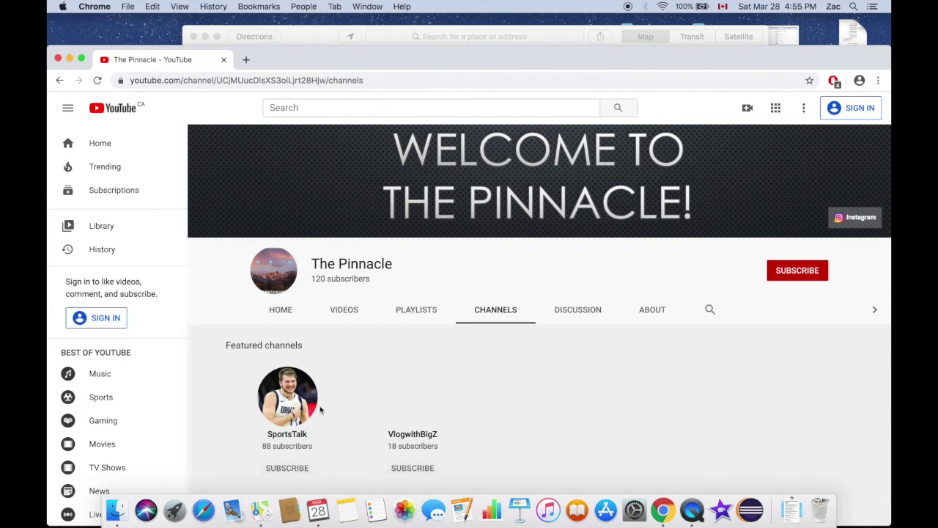